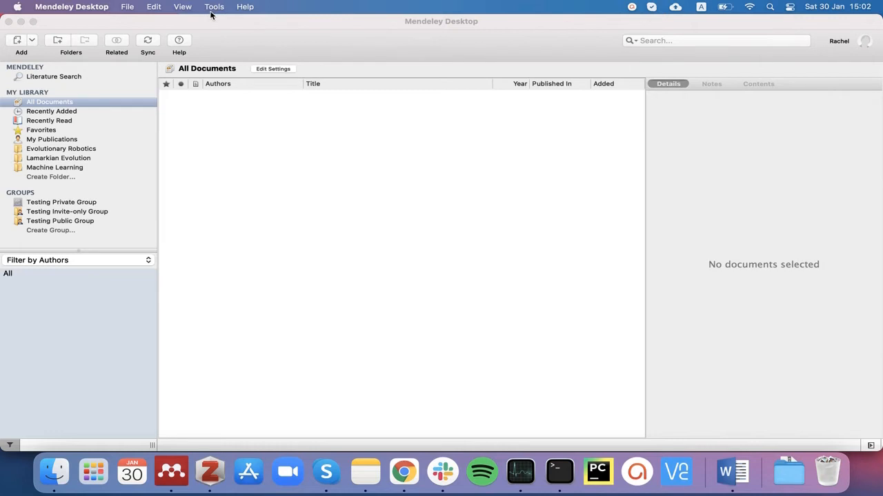
click(213, 8)
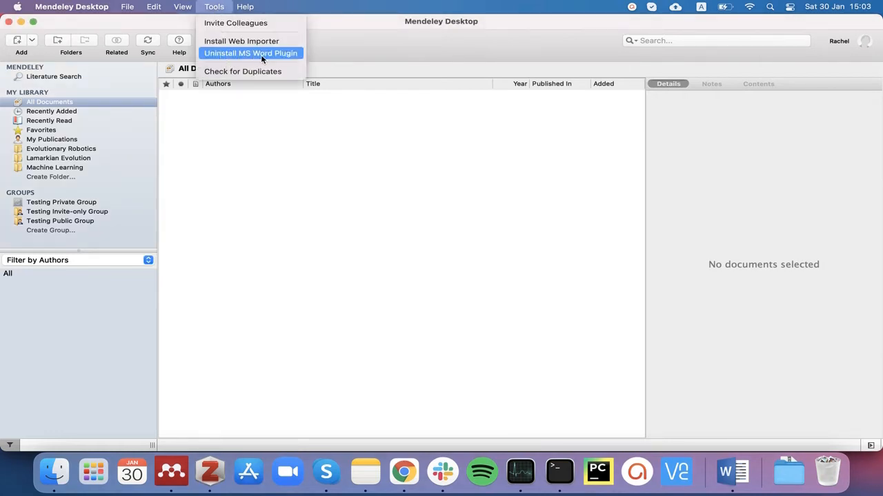
click(212, 126)
Enable BibTeX syncing in the Mendeley preferences, keeping one BibTeX file for the whole library.
click(91, 10)
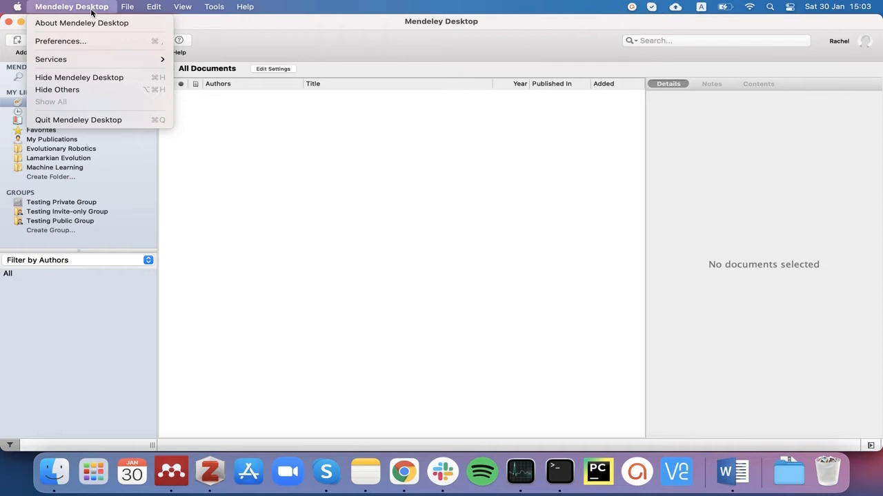
click(74, 42)
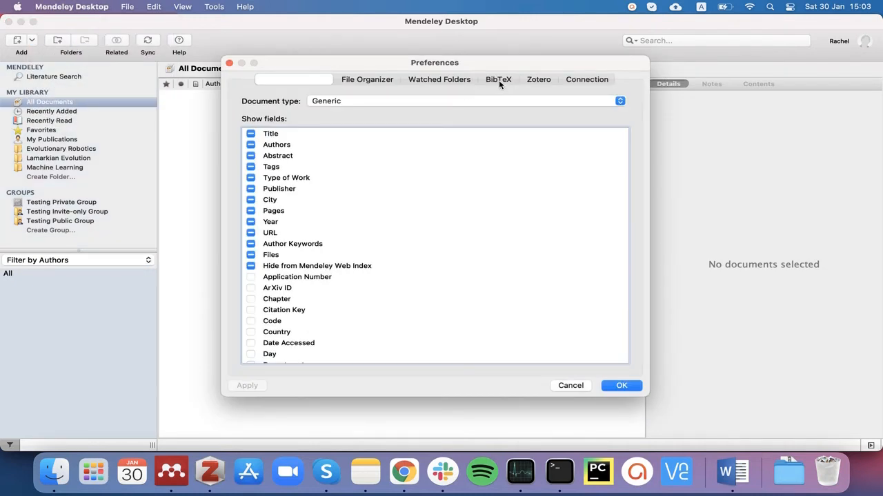
click(499, 80)
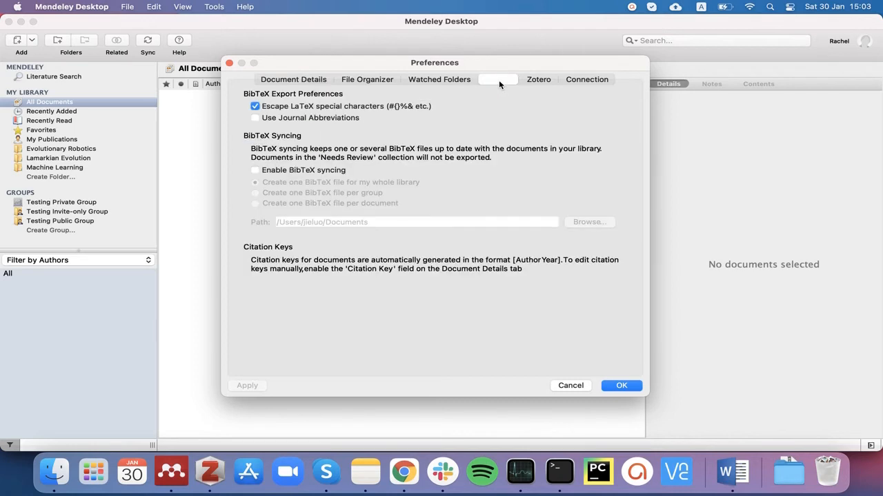
click(255, 170)
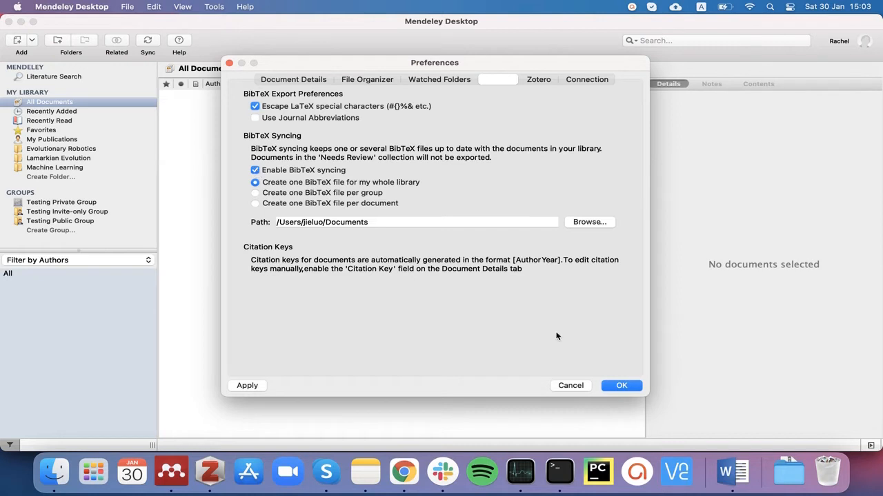
click(623, 388)
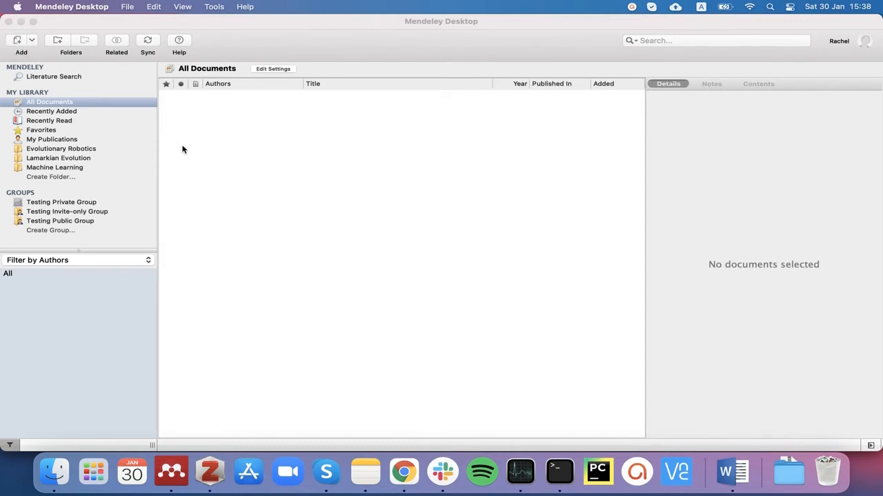
Add 2013-Triangle-of-Life阅.pdf from the Finder reading folder to All Documents and review its details down to the citation key.
click(55, 485)
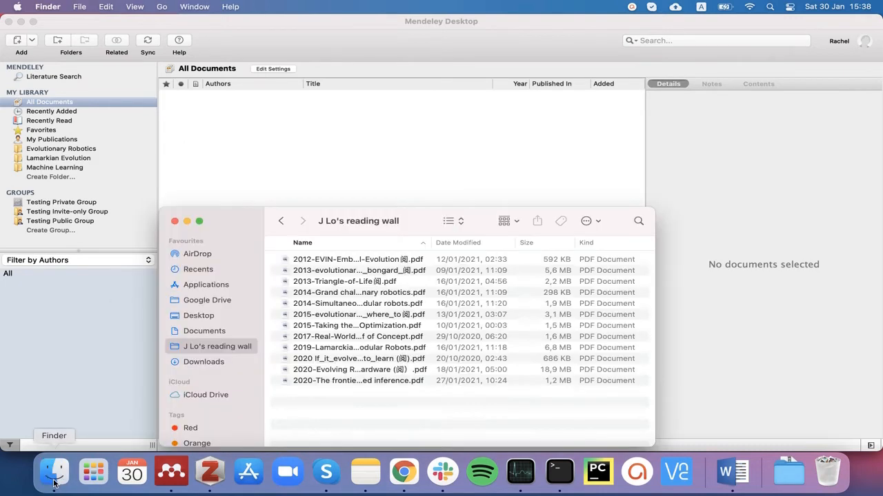
click(340, 283)
drag(339, 283, 343, 160)
click(339, 104)
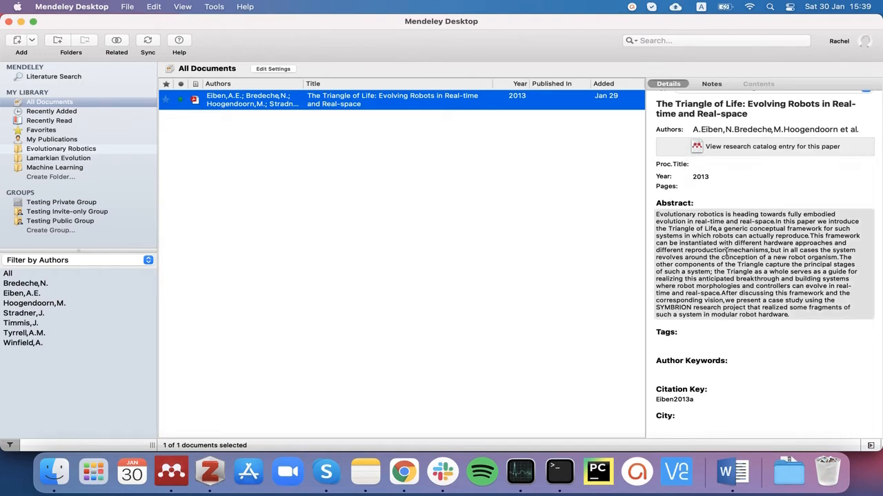
scroll(726, 252, down, 5)
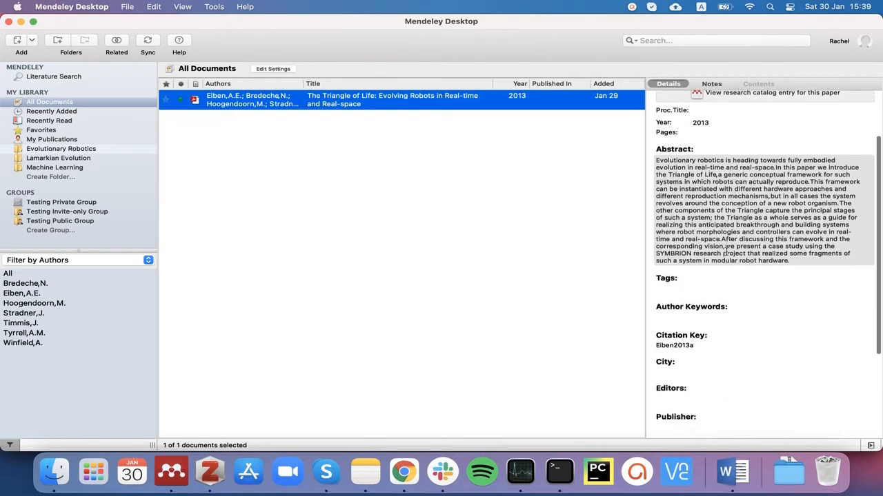
scroll(726, 252, down, 3)
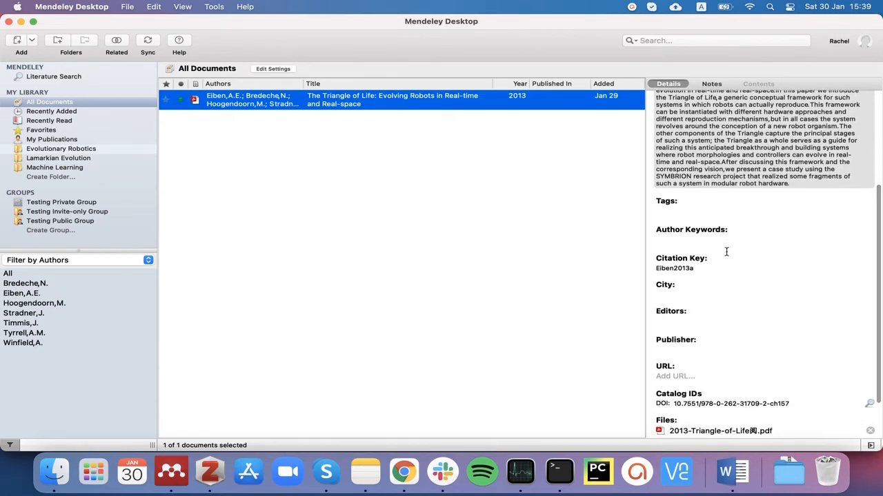
click(697, 269)
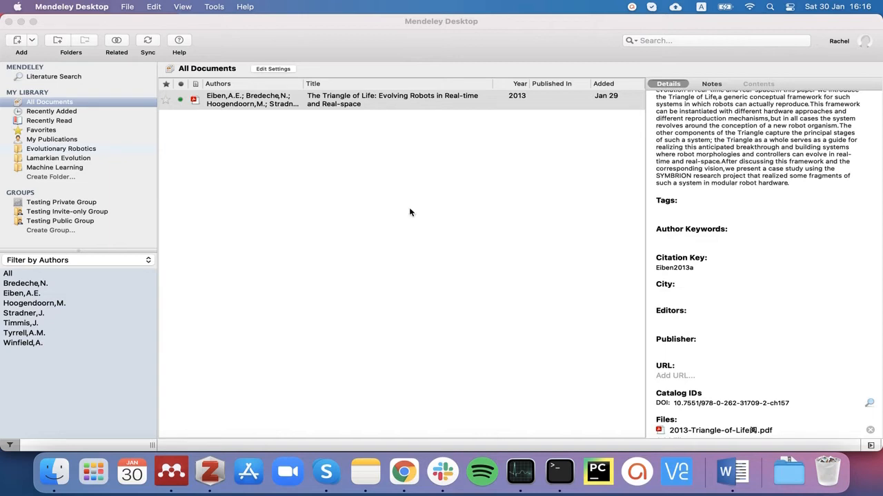
Search the Mendeley literature catalog for "evolutionary robotics" and look through the results.
click(59, 79)
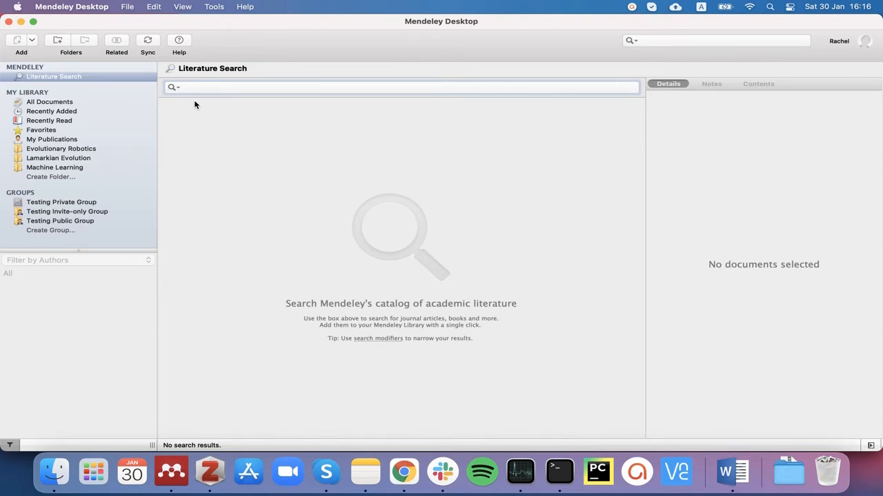
text(evolutionary robotics)
key(Return)
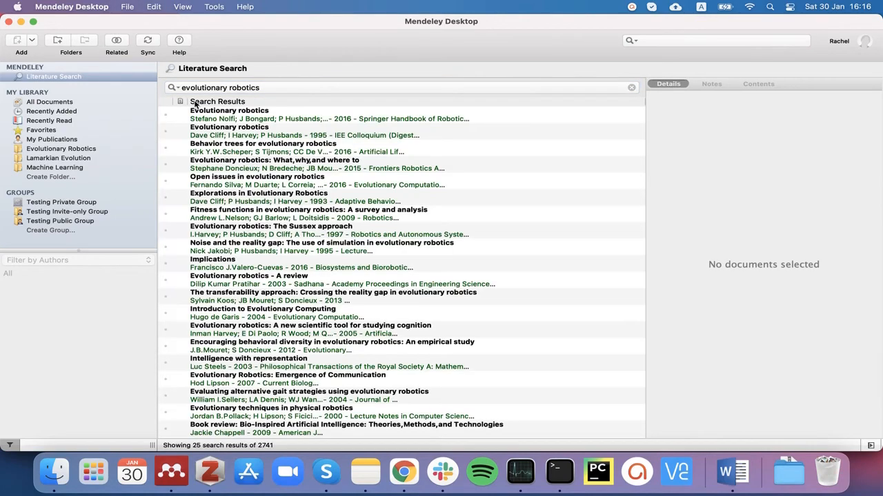
scroll(423, 151, down, 5)
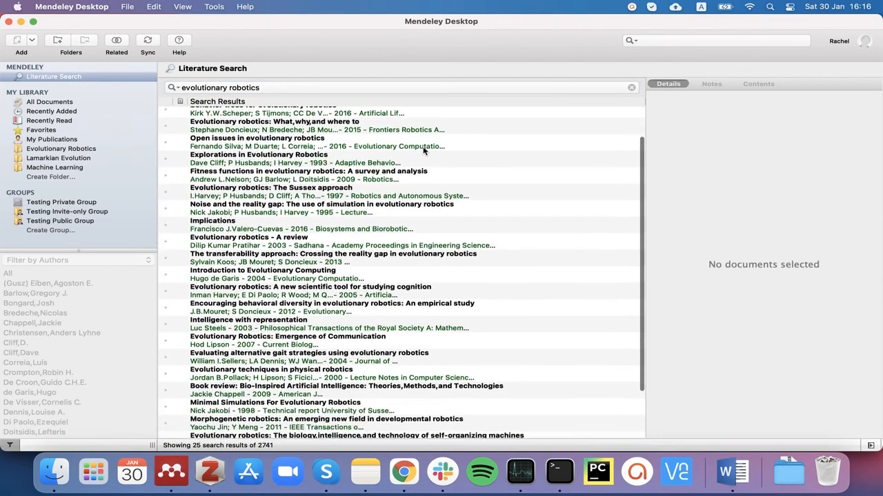
scroll(423, 150, up, 5)
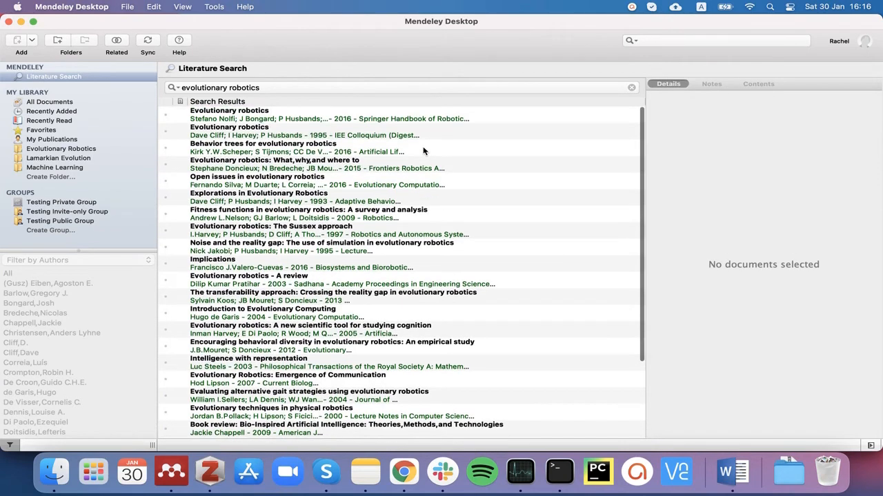
Review the 2016 Springer Handbook entry "Evolutionary robotics", save its reference to the library and show All Documents.
click(412, 118)
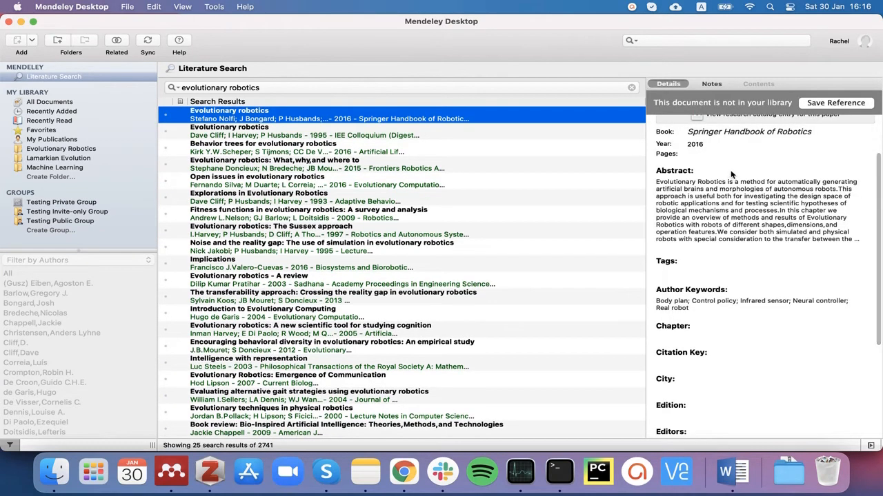
scroll(717, 227, down, 2)
scroll(716, 237, up, 2)
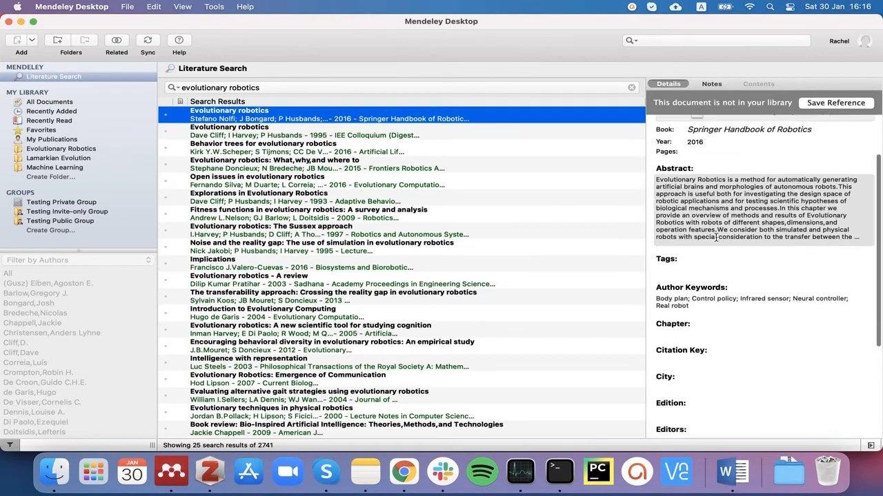
scroll(716, 237, up, 3)
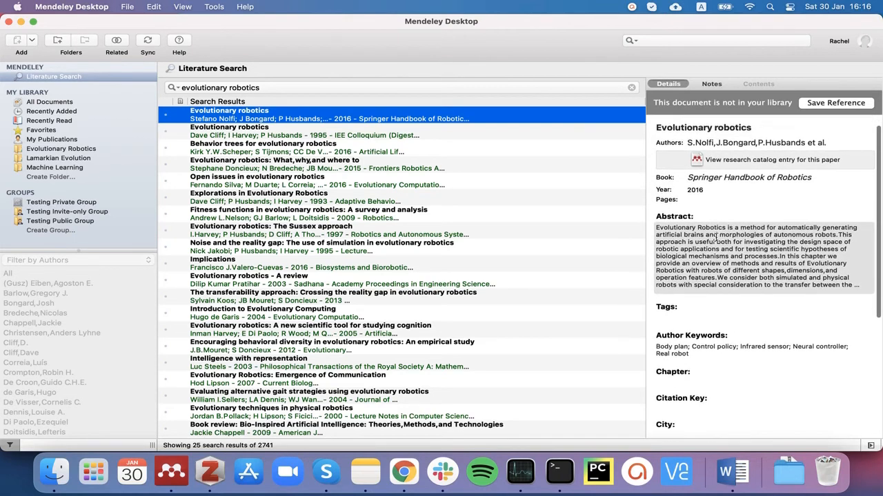
scroll(716, 237, down, 2)
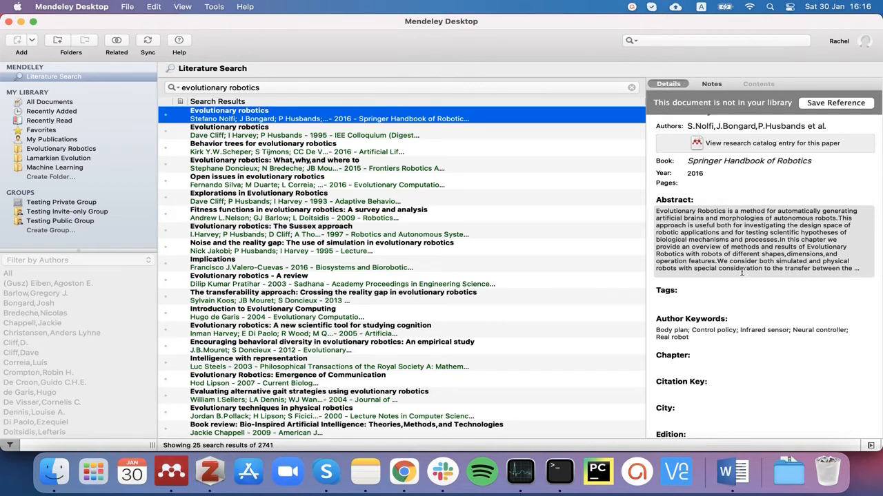
click(836, 107)
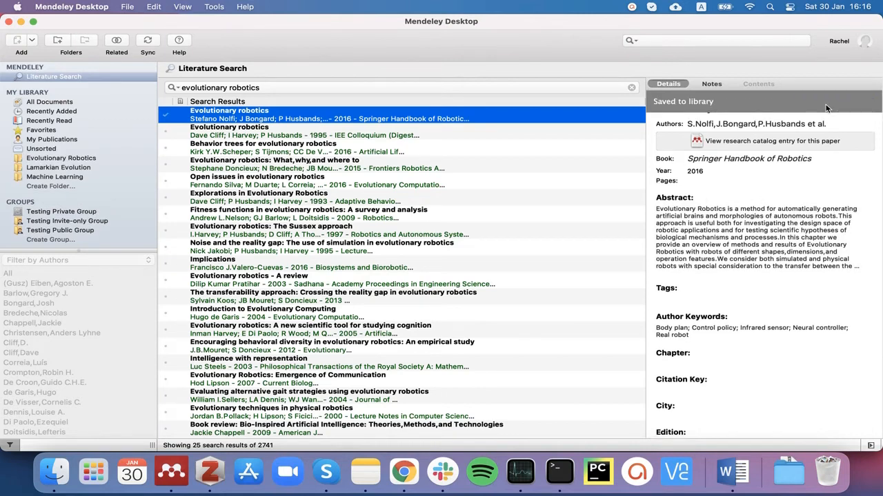
click(62, 103)
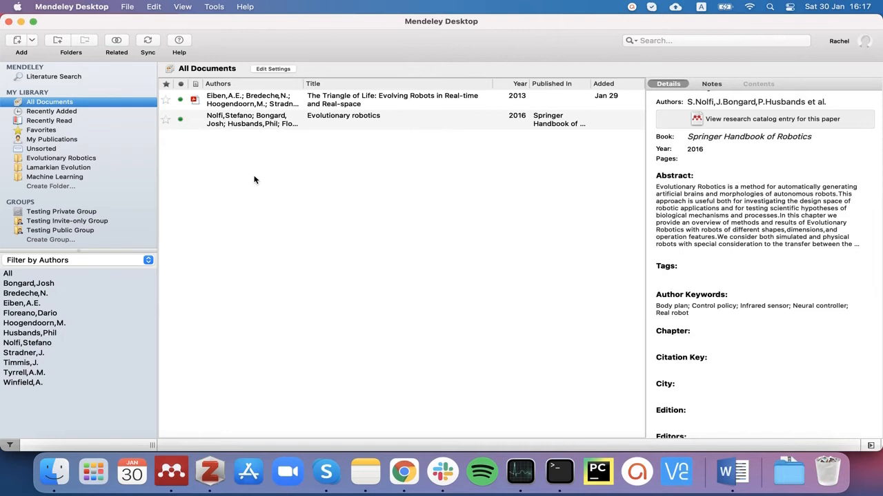
Switch to Chrome and open the Mendeley Web Importer for the Robotiq article on 12 essential robotics blogs.
click(404, 475)
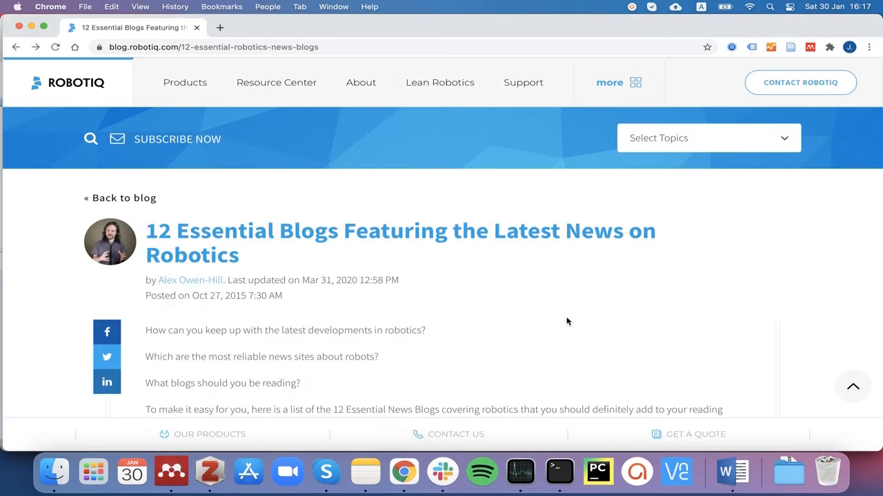
click(810, 48)
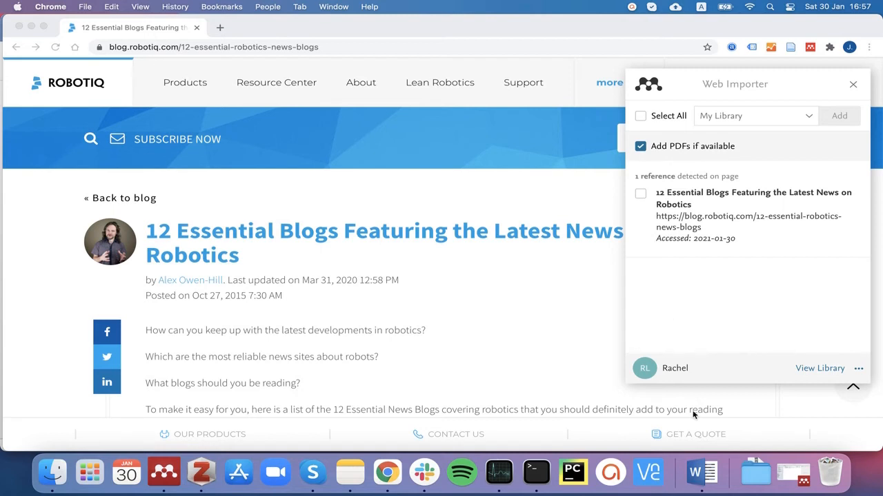
Switch to the Tutorial document in Word and enter the placeholder lines "qwerty", "asdfgh" and "asdfg".
click(705, 473)
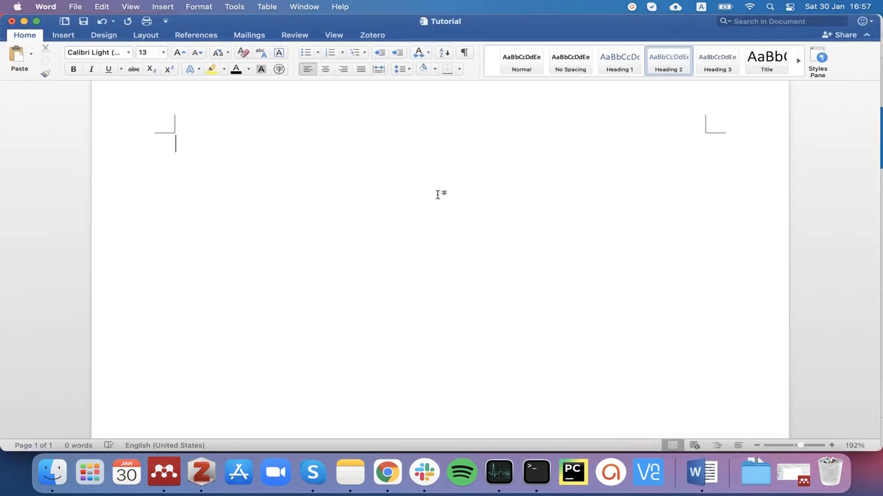
click(195, 35)
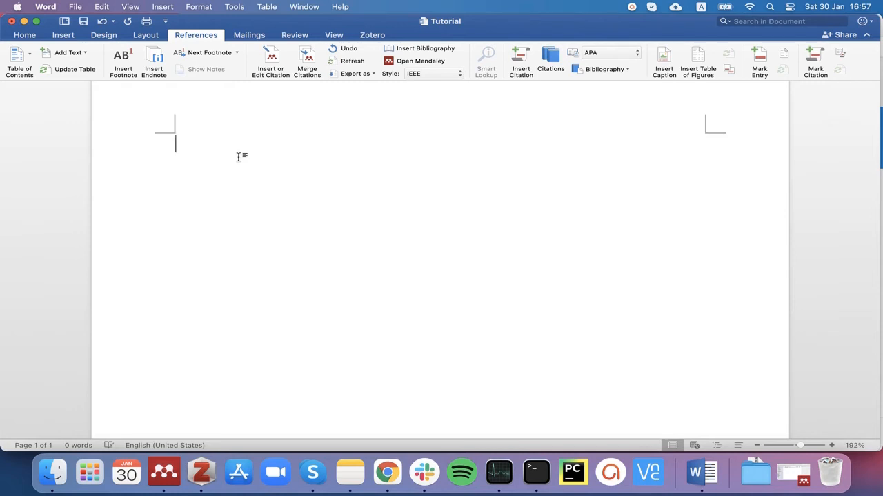
text(qwerty)
key(Return)
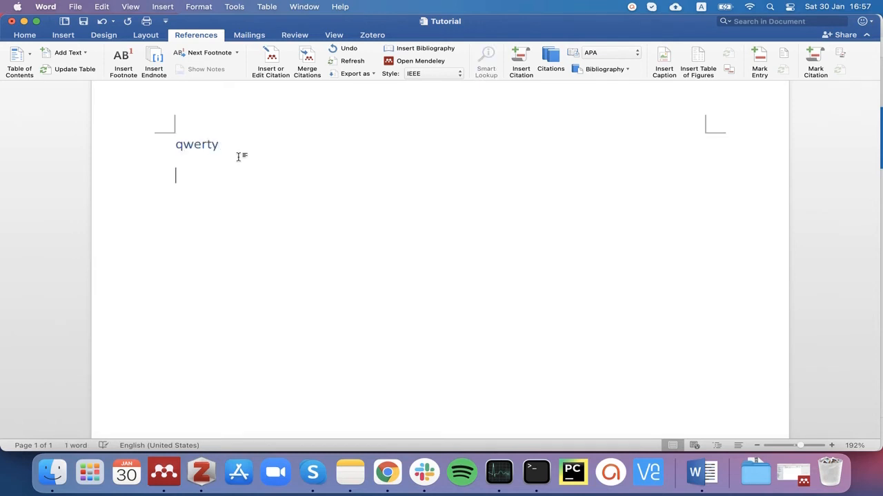
text(asdfgh)
key(Return)
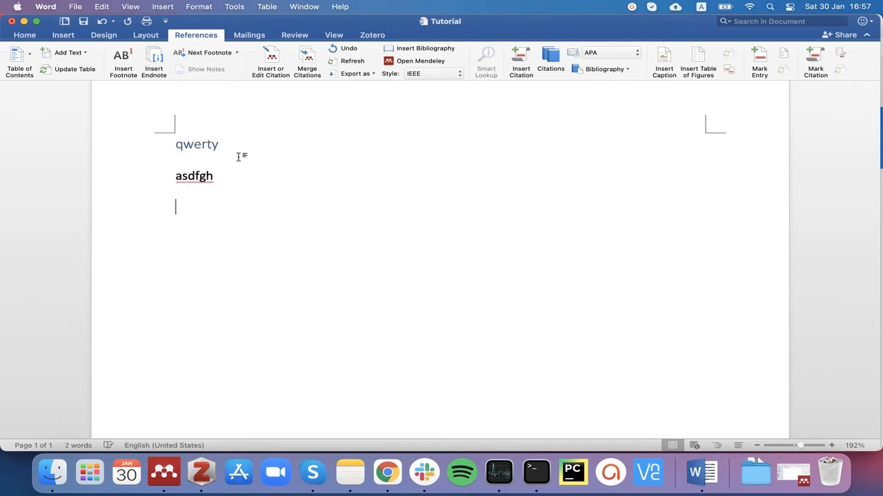
text(asdfg)
key(Return)
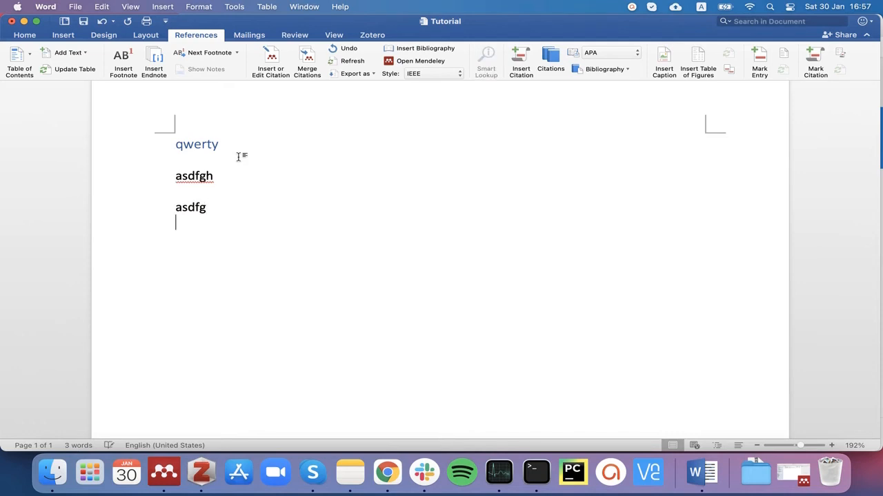
Insert a Mendeley citation of the 2016 "Evolutionary robotics" reference after "asdfgh", searching the library for "r".
click(235, 143)
click(231, 172)
click(271, 59)
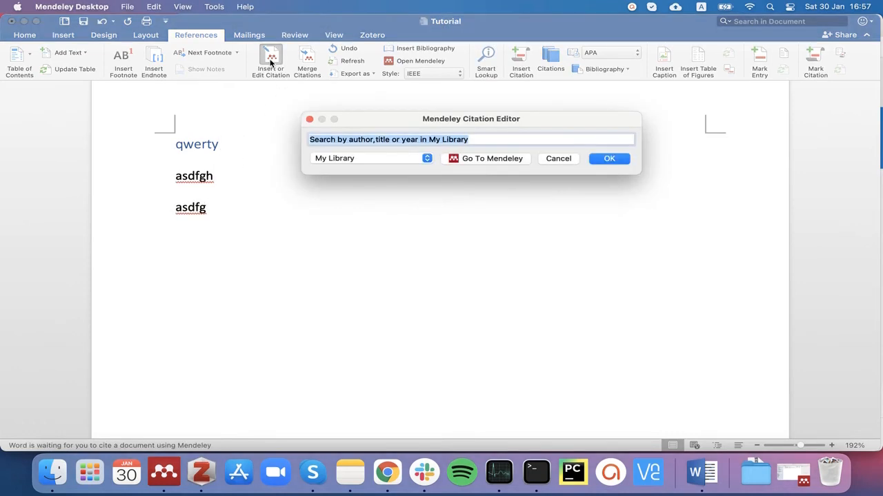
text(r)
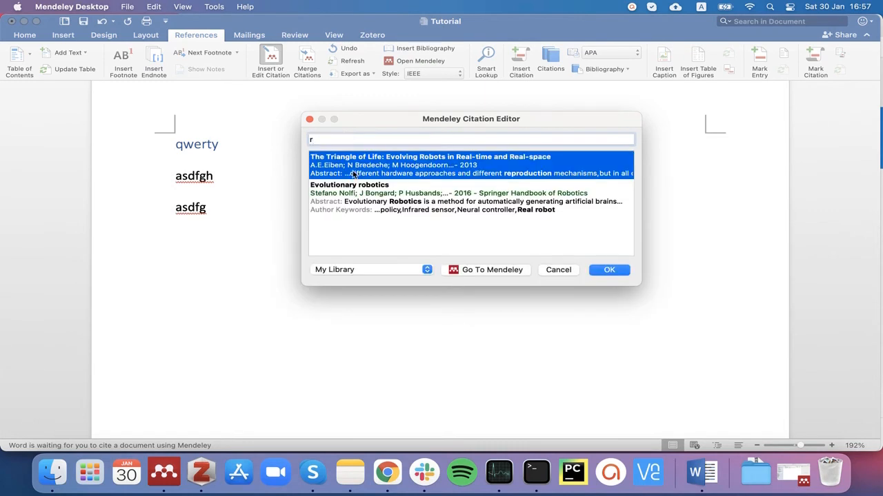
click(352, 195)
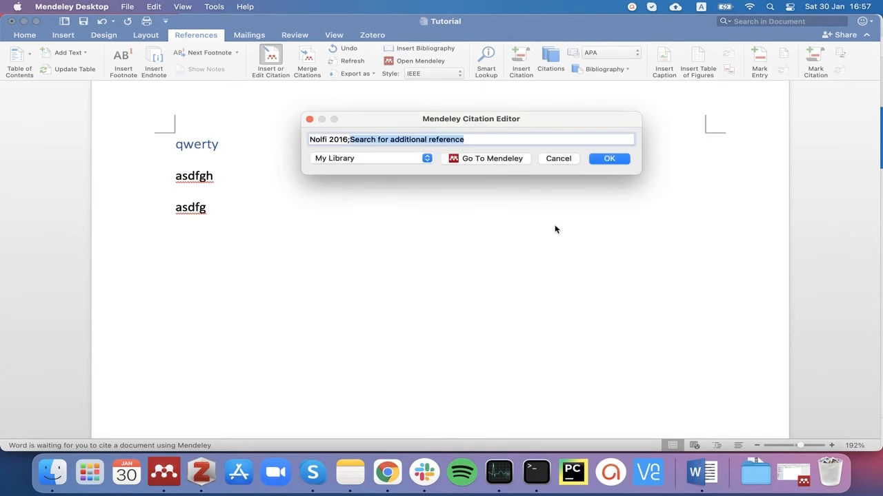
click(599, 163)
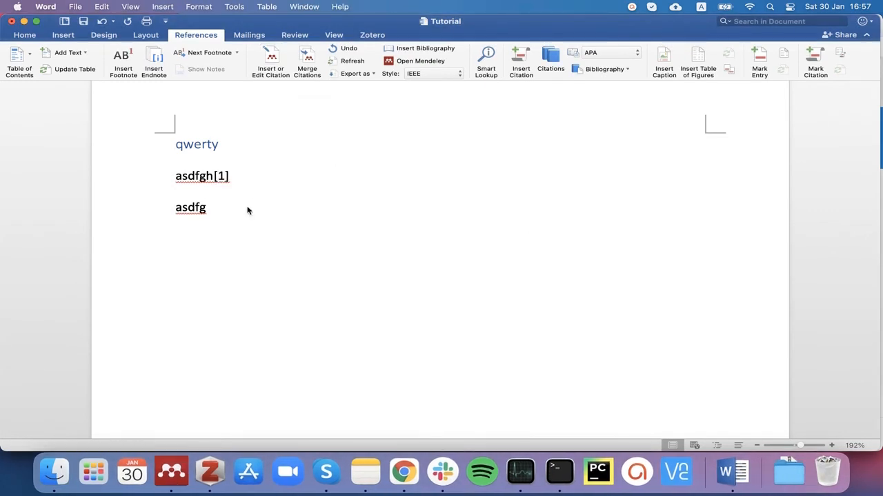
Insert a Mendeley citation of the 2013 "The Triangle of Life" paper after "asdfg", searching the library for "r".
click(248, 209)
click(270, 61)
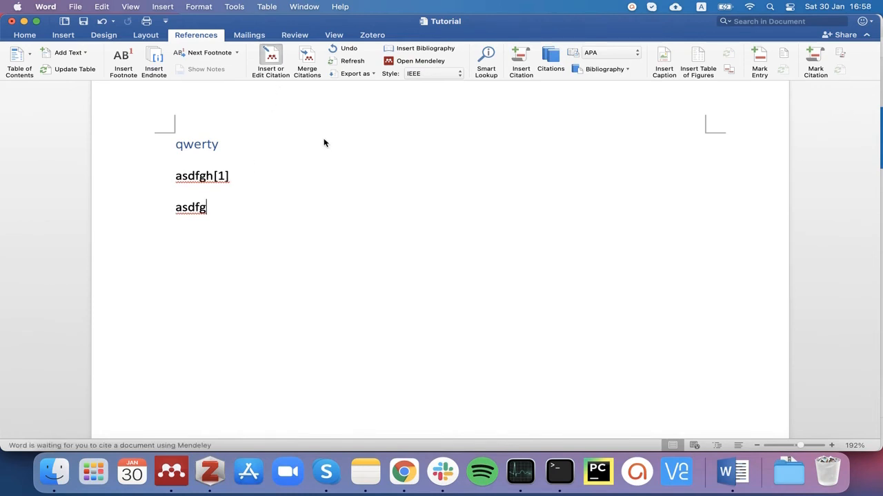
text(r)
click(336, 163)
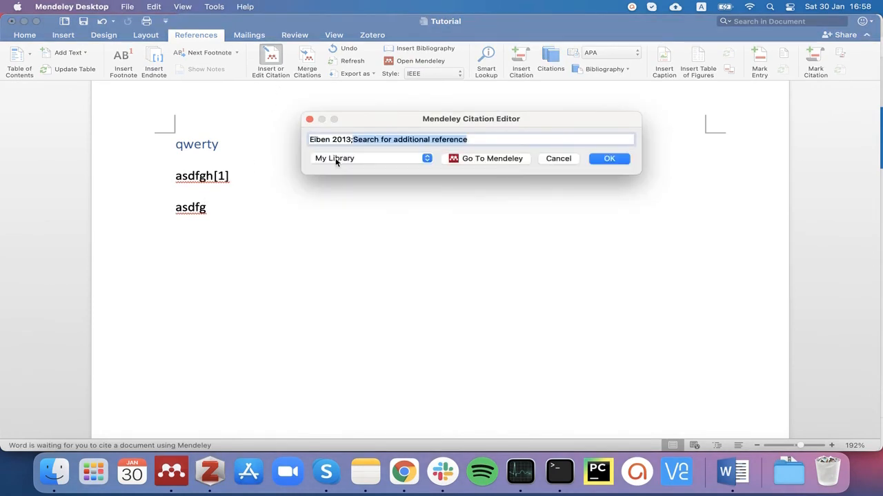
click(607, 165)
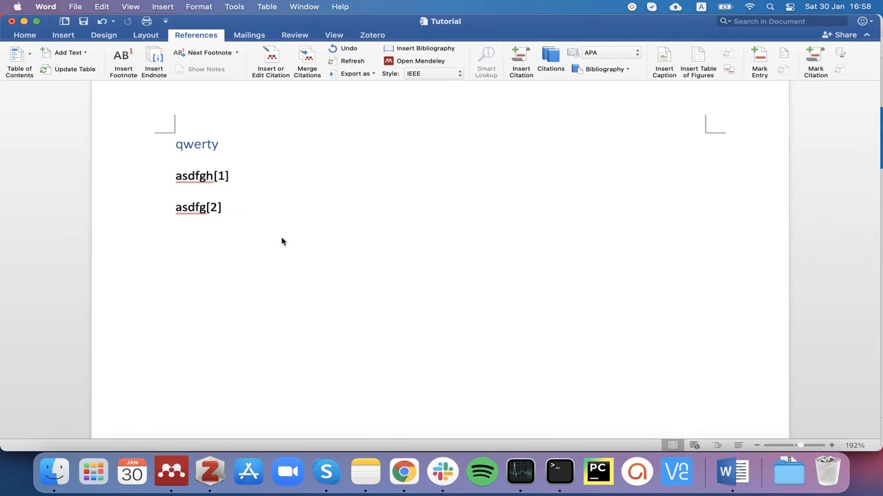
Add a "References" heading a few lines below "asdfg[2]" and insert the Mendeley bibliography under it.
key(Return)
key(Return)
key(Return)
key(Return)
text(References)
key(Return)
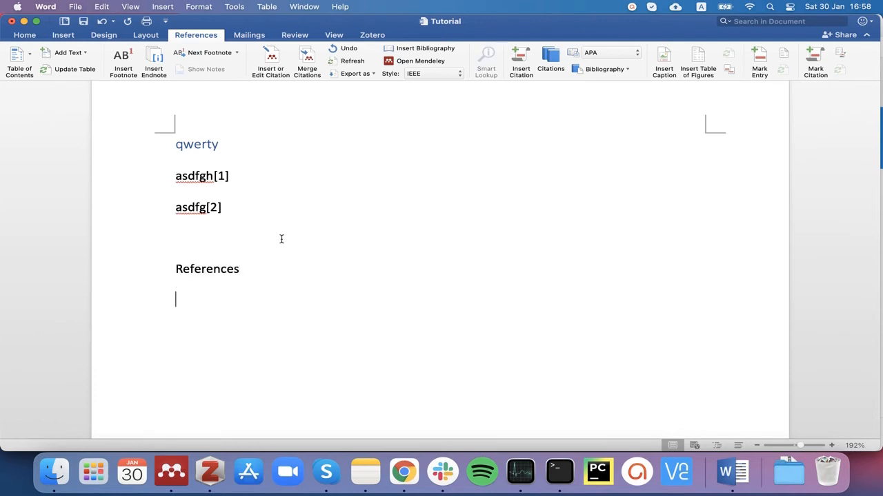
click(418, 52)
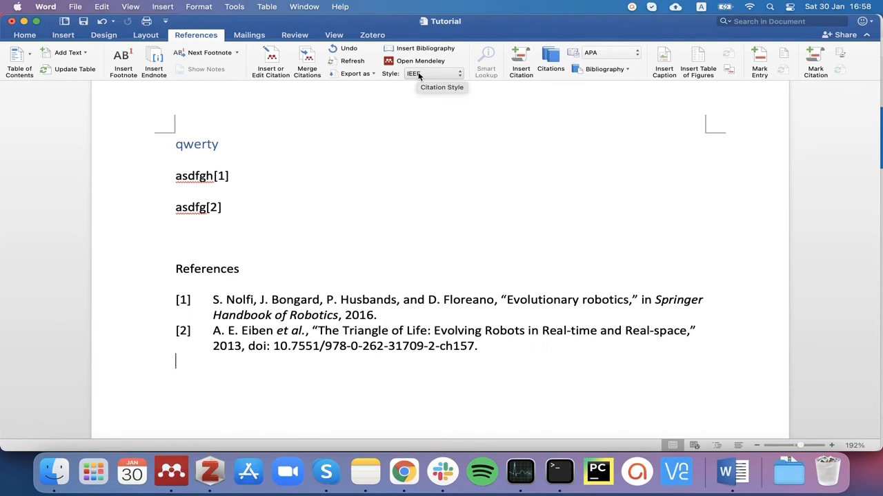
Try the American Political Science Association citation style, and set the Mendeley style to American Medical Association 11th edition.
click(418, 75)
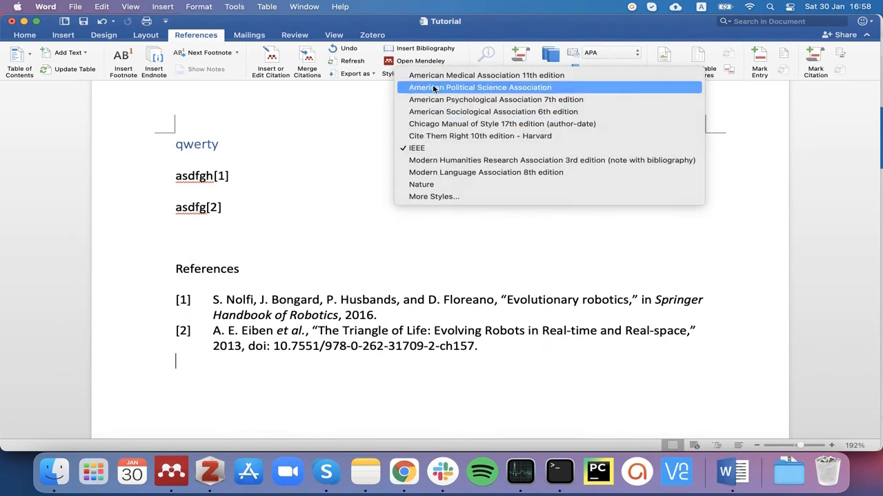
click(434, 87)
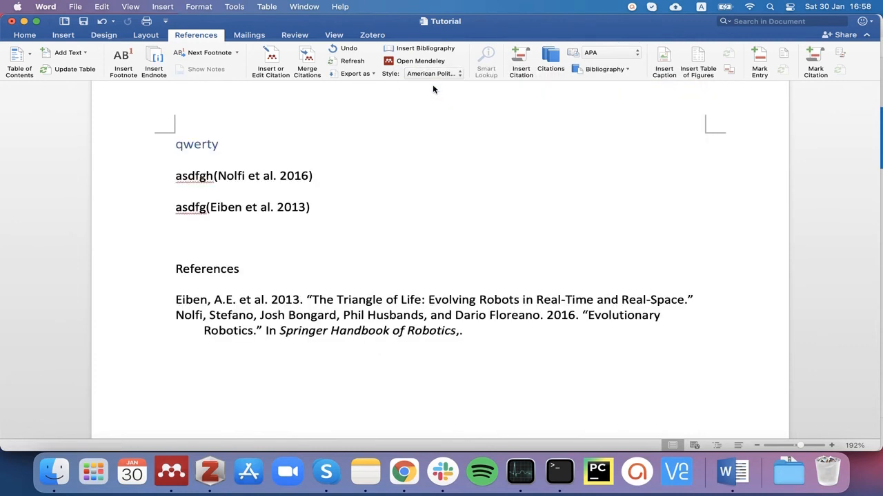
click(430, 74)
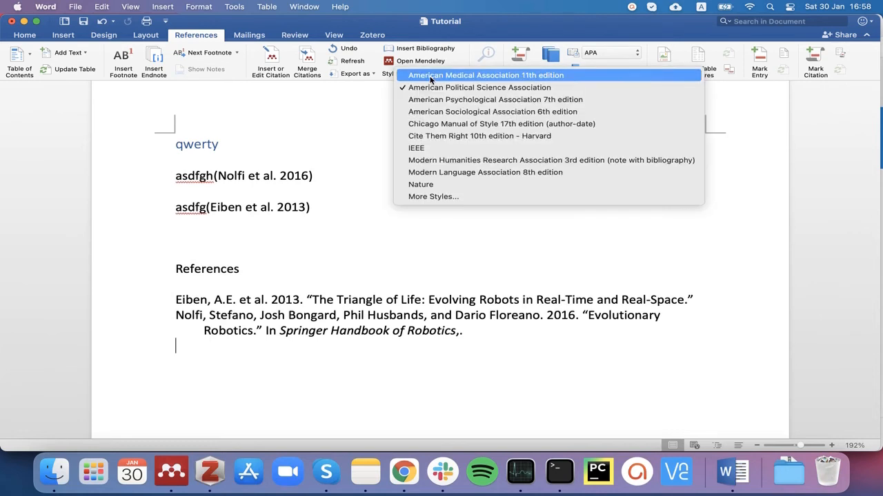
click(429, 75)
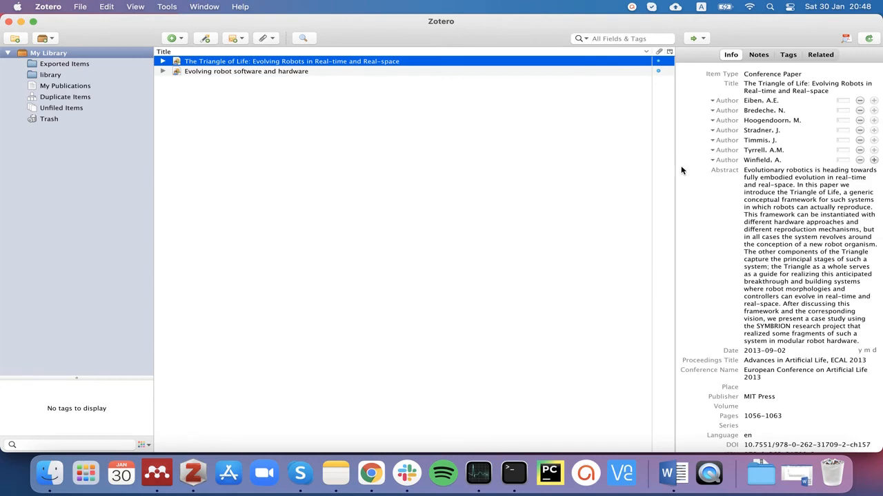
Add the 2012-EVIN-Embodied-Artificial-Evolution PDF from the reading wall folder in Finder to the Zotero library.
scroll(707, 238, down, 2)
scroll(708, 238, down, 5)
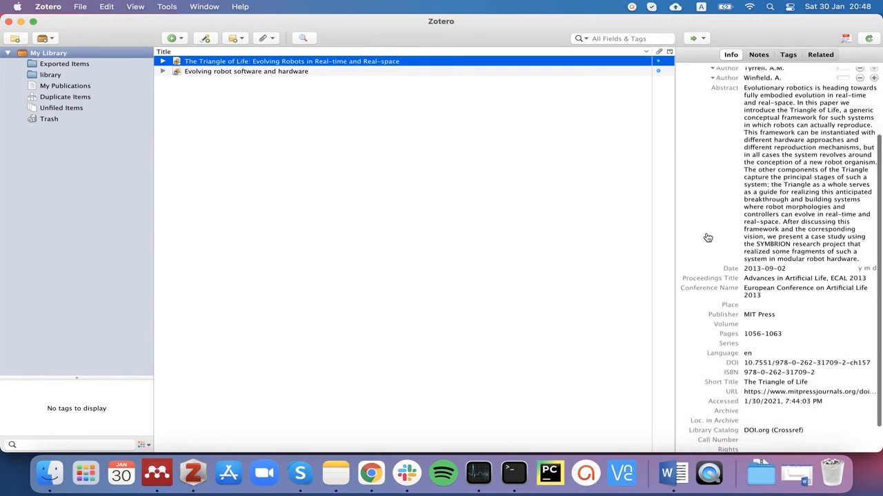
scroll(708, 238, up, 6)
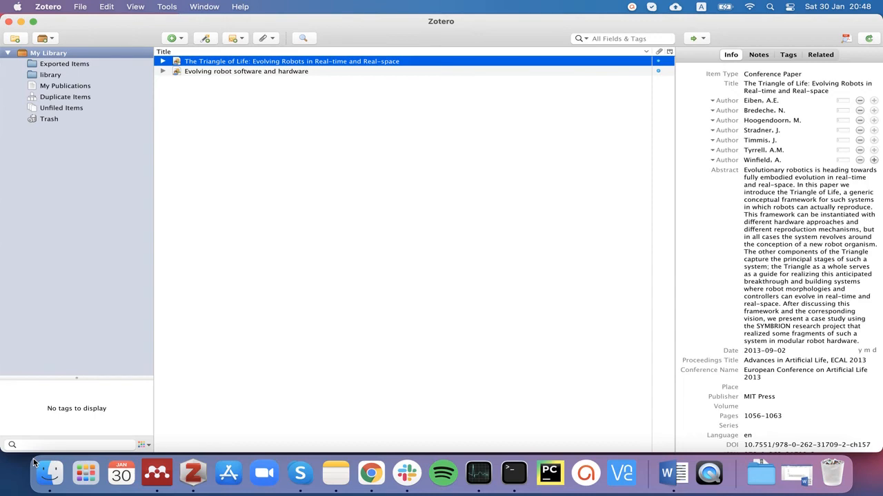
click(48, 476)
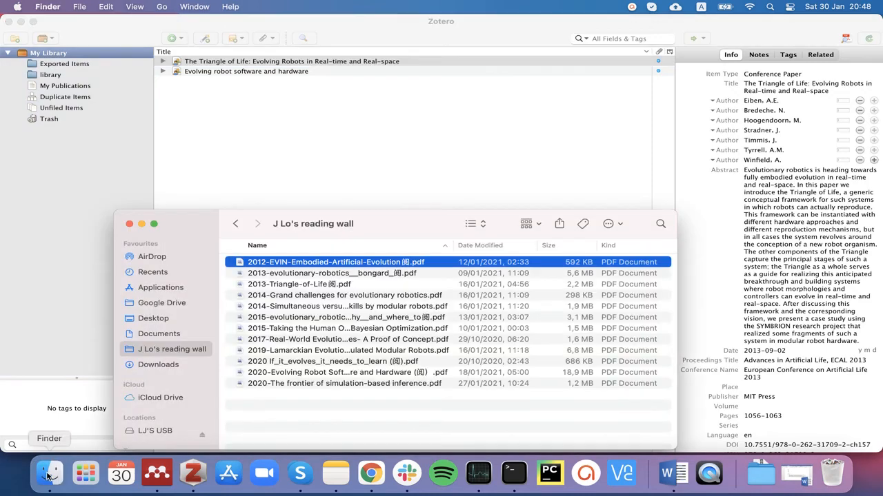
drag(309, 263, 321, 180)
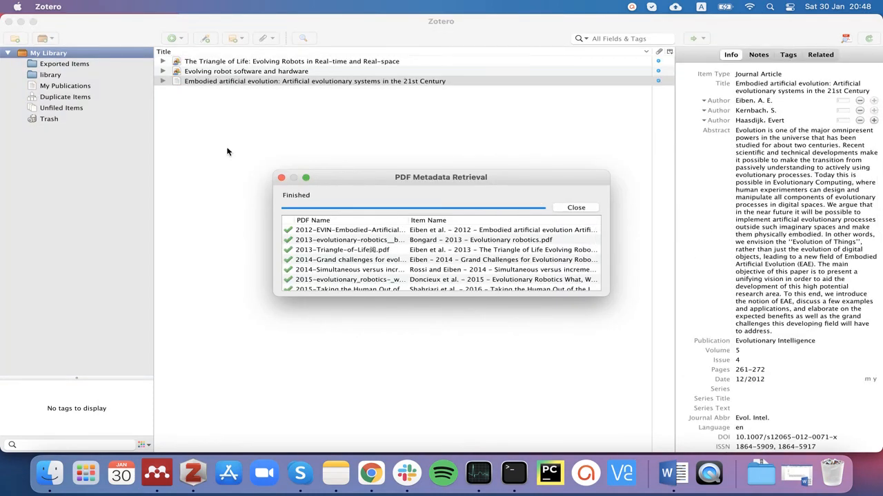
Export all items in the Zotero library in BibTeX format with notes and files, saved as "Exported Items" in Documents.
key(super+a)
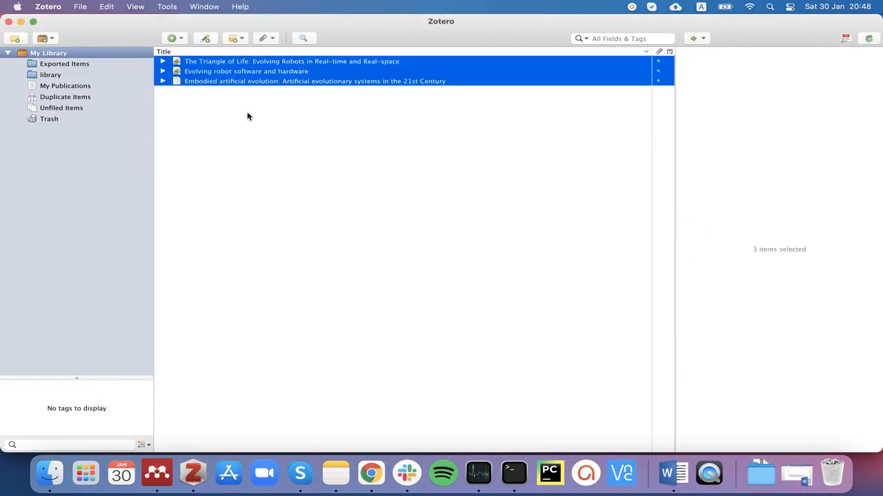
right_click(267, 82)
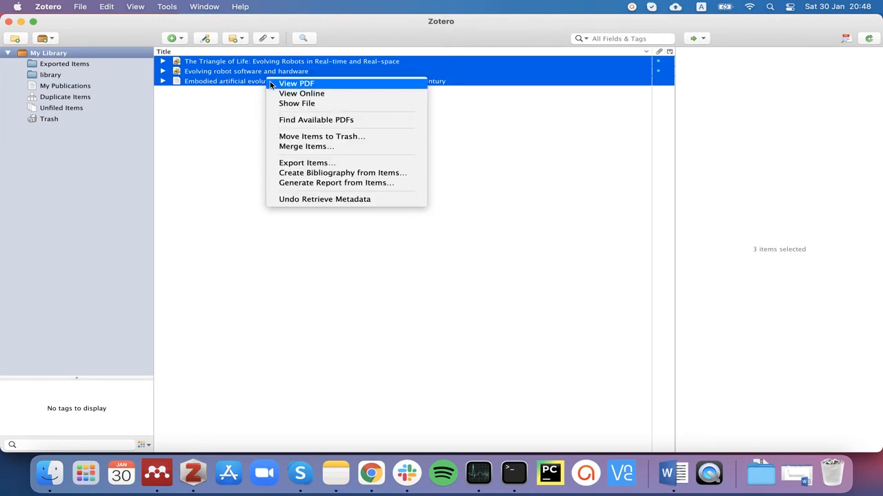
click(291, 166)
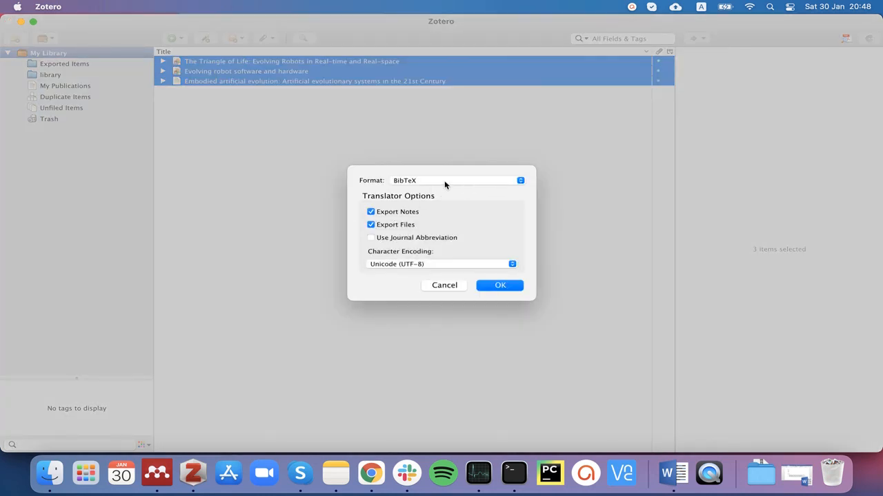
click(494, 289)
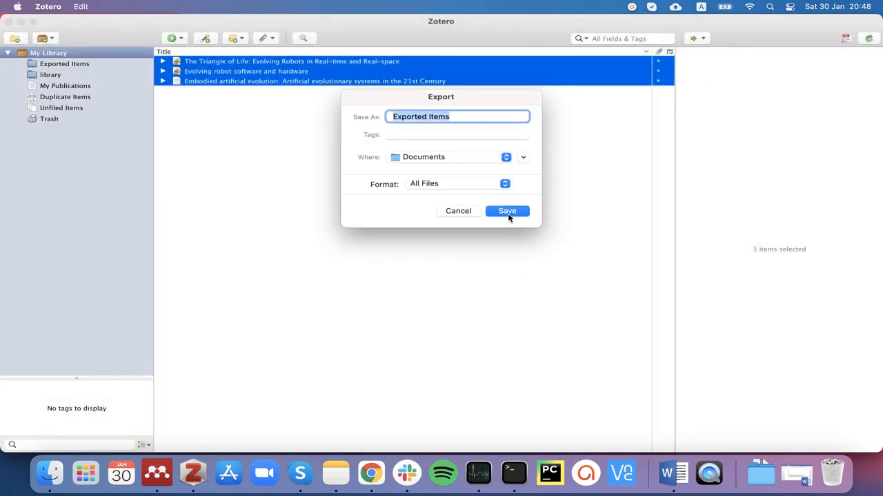
click(508, 217)
click(481, 236)
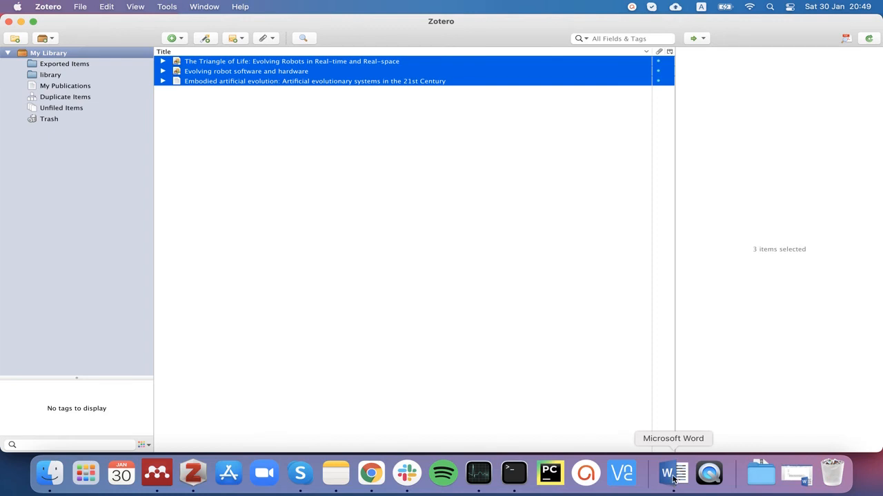
Switch to the Tutorial document in Word and bring up the Zotero citation tools.
click(672, 475)
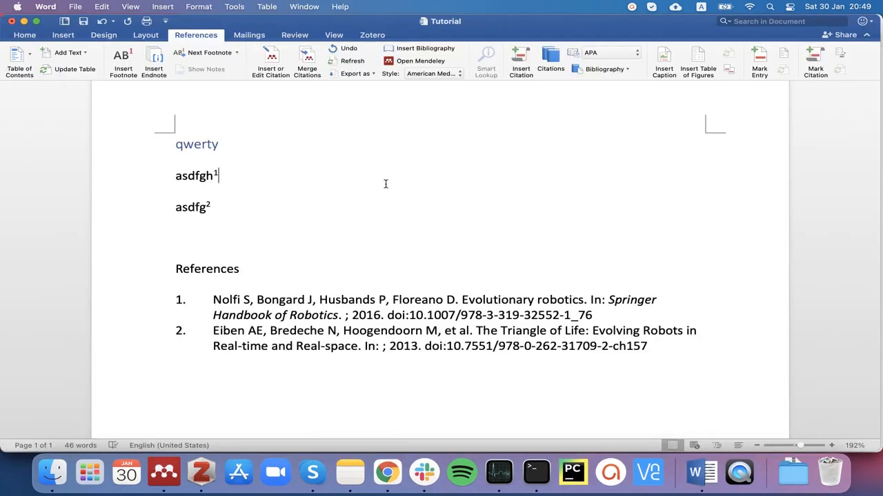
click(372, 35)
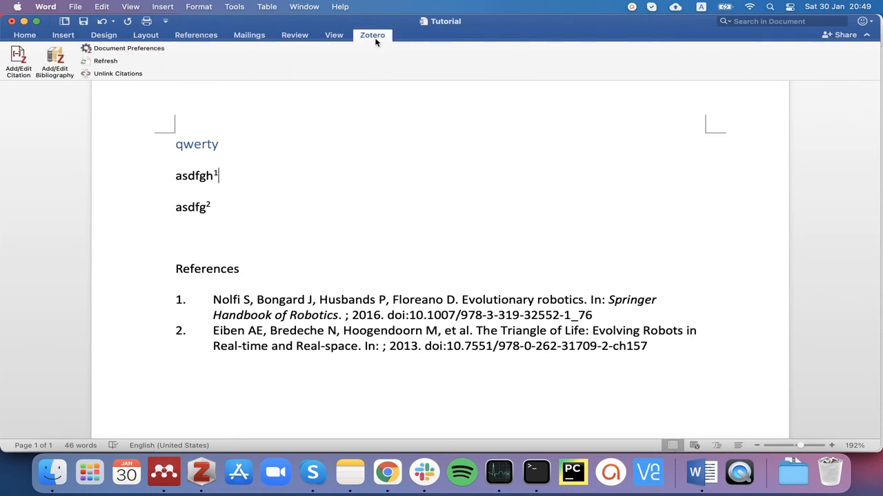